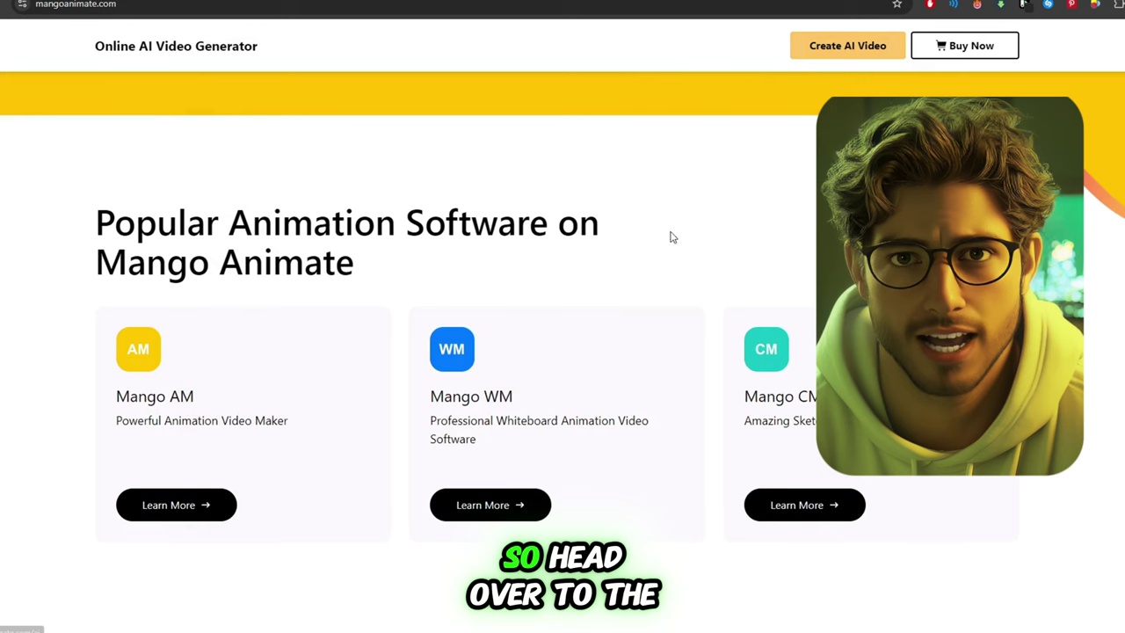
# Step: Download Mango WM from its product page and install it through the setup wizard
pyautogui.click(500, 508)
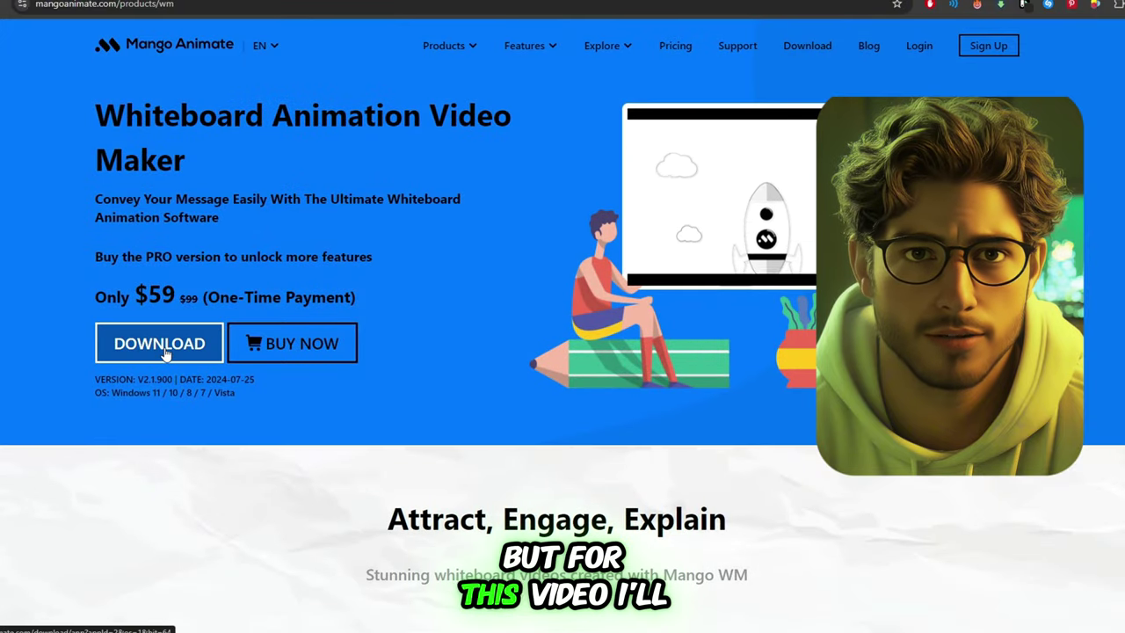
pyautogui.click(164, 353)
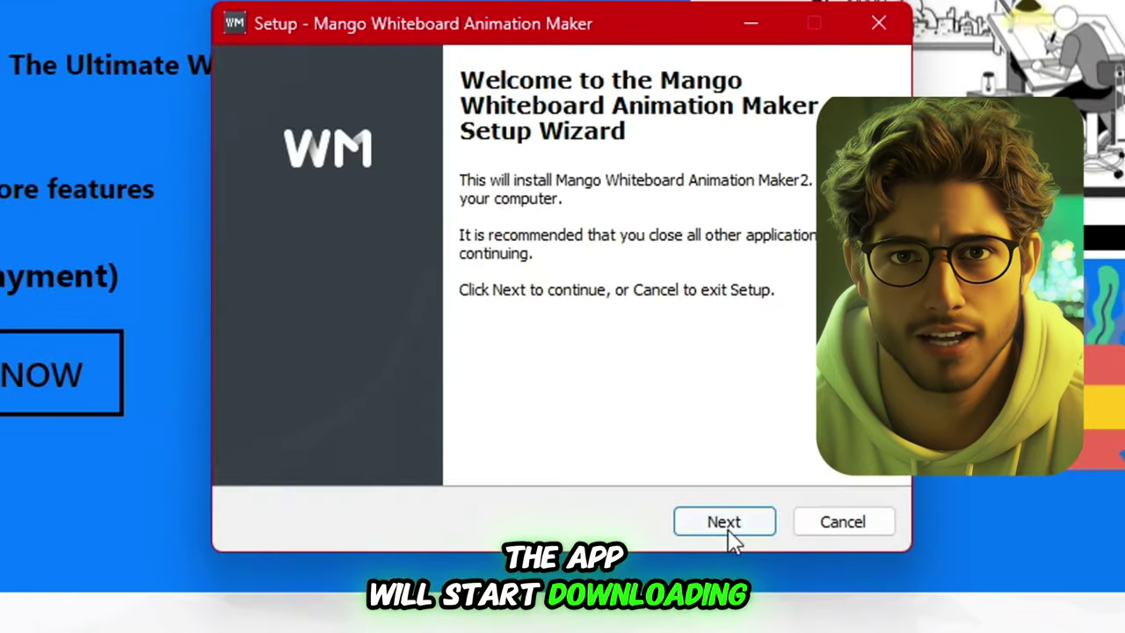
pyautogui.click(728, 532)
pyautogui.click(713, 527)
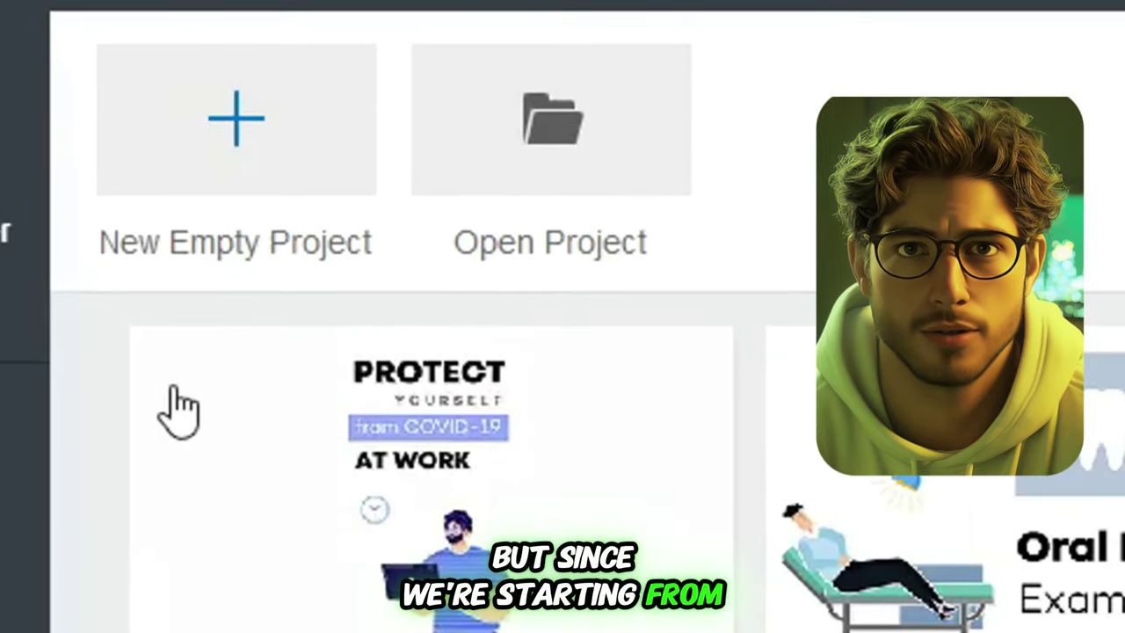
# Step: Create a new empty project with a 16:9 aspect ratio
pyautogui.click(238, 125)
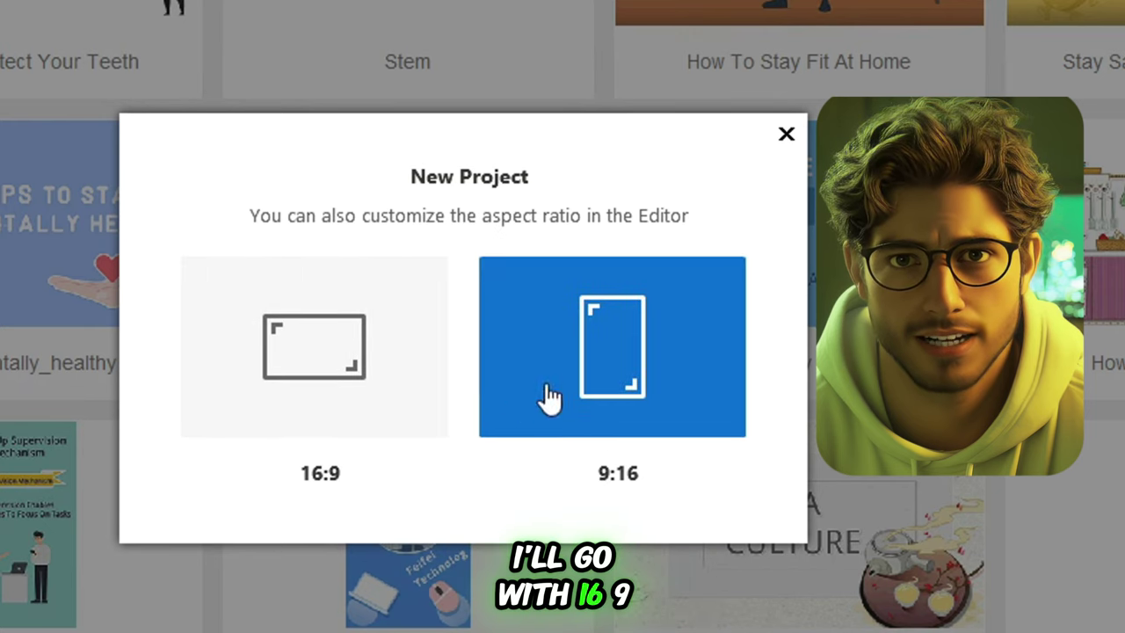
pyautogui.click(320, 356)
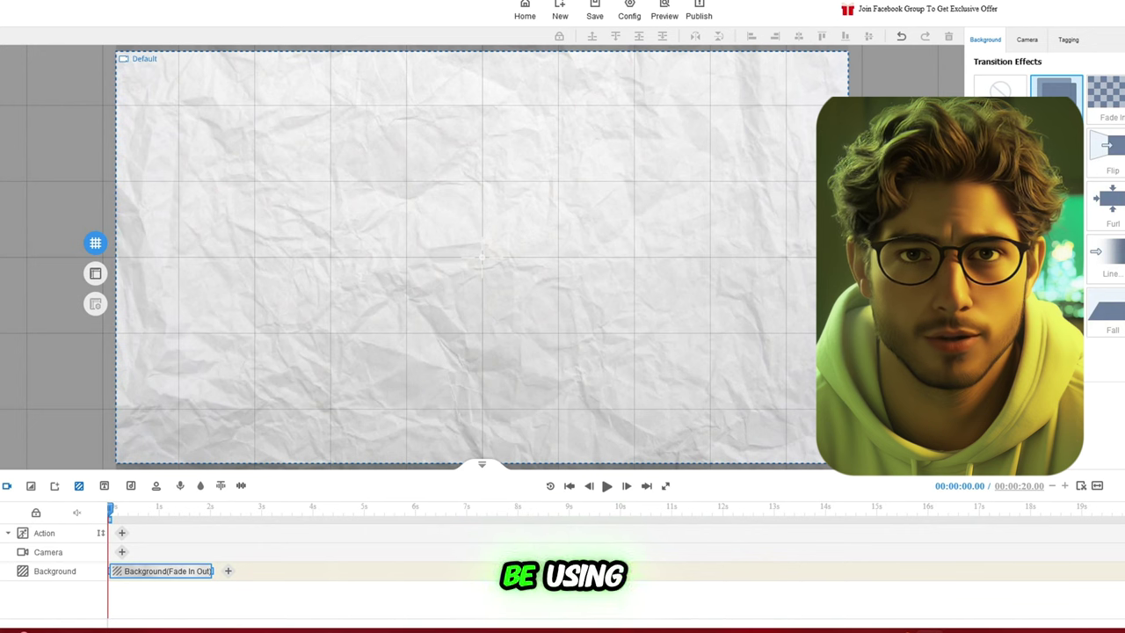
# Step: Trim the Background clip so it ends at about 00:04.98
pyautogui.doubleClick(118, 572)
pyautogui.click(203, 605)
pyautogui.moveTo(211, 571)
pyautogui.mouseDown()
pyautogui.moveTo(321, 571)
pyautogui.moveTo(215, 571)
pyautogui.mouseUp()
pyautogui.moveTo(372, 578); pyautogui.dragTo(362, 573)
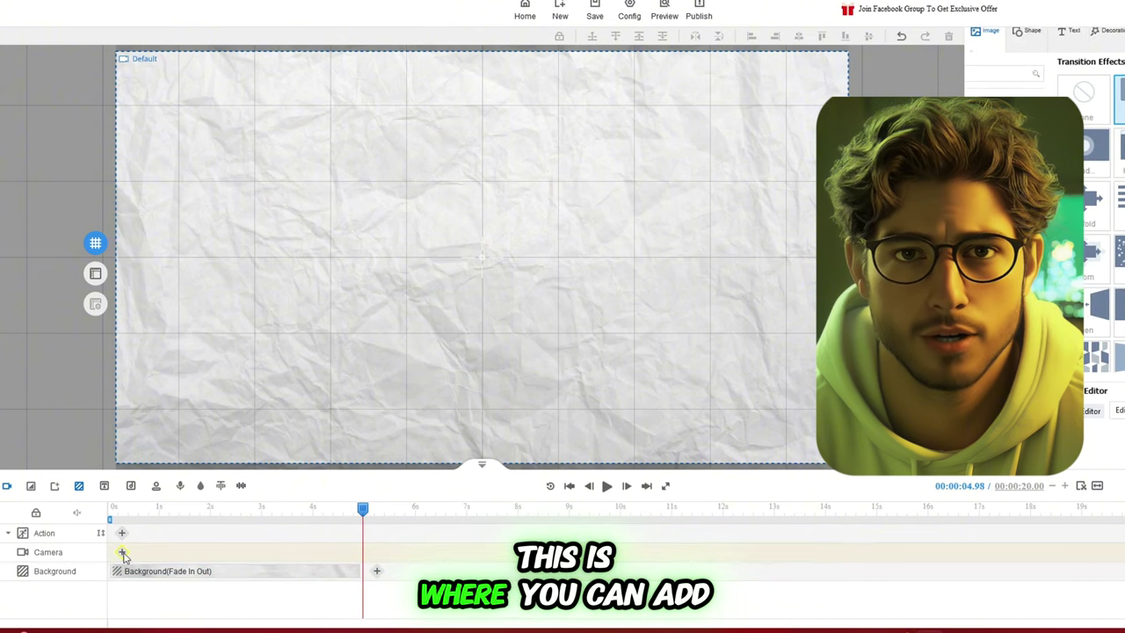
# Step: Preview the no-hand, hand-drawn and common actions for the Camera and Action tracks without adding any
pyautogui.click(122, 552)
pyautogui.click(458, 145)
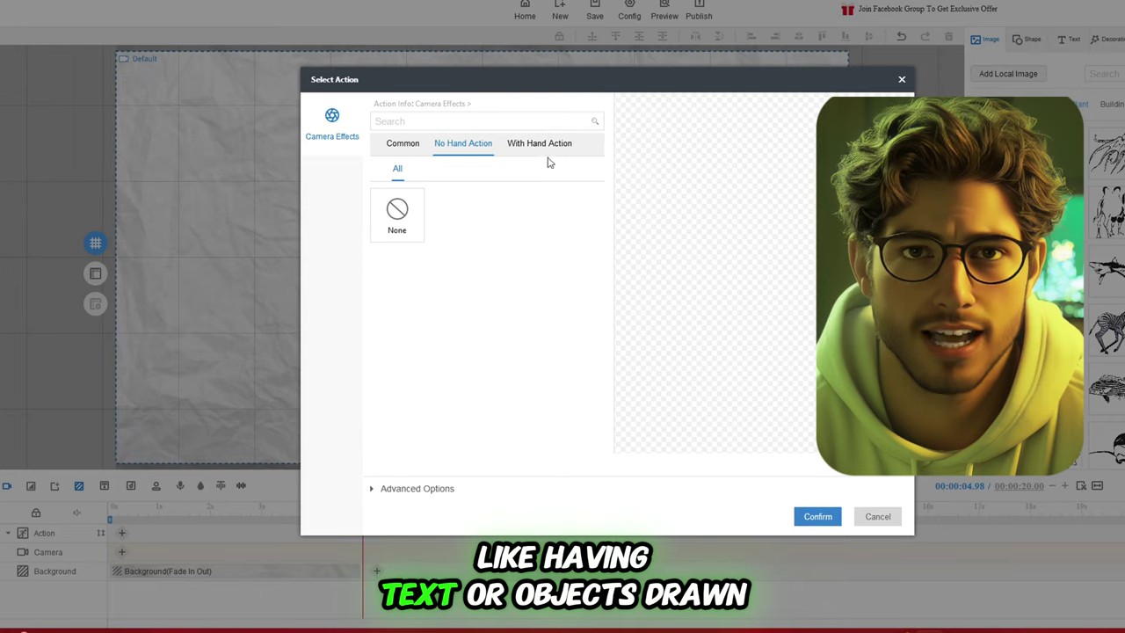
pyautogui.click(540, 145)
pyautogui.click(901, 80)
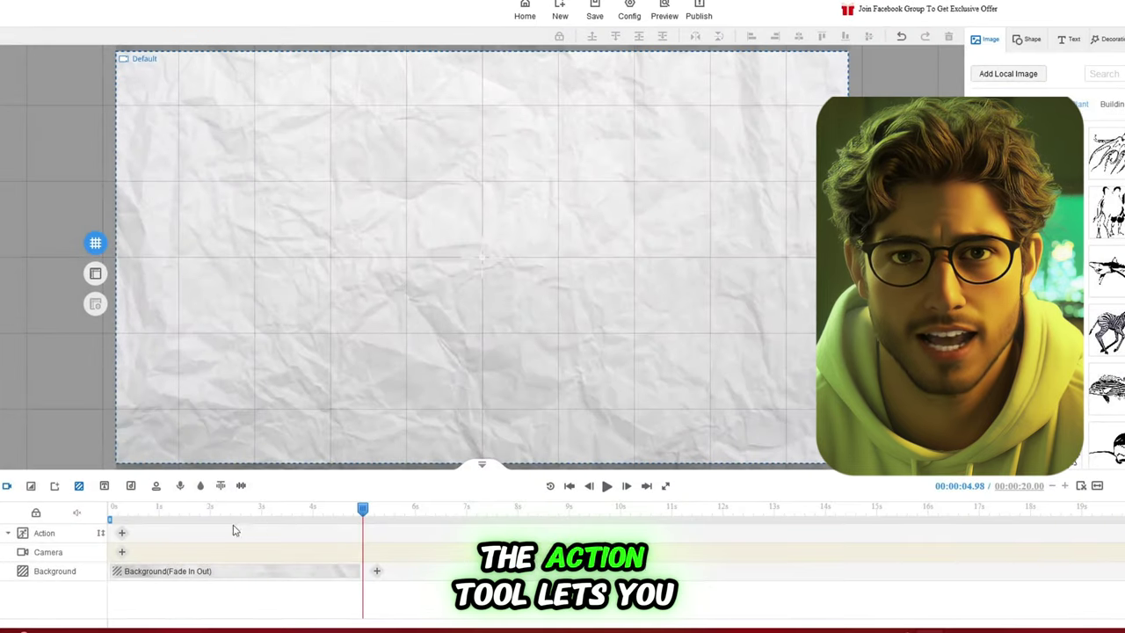
pyautogui.click(123, 534)
pyautogui.click(402, 144)
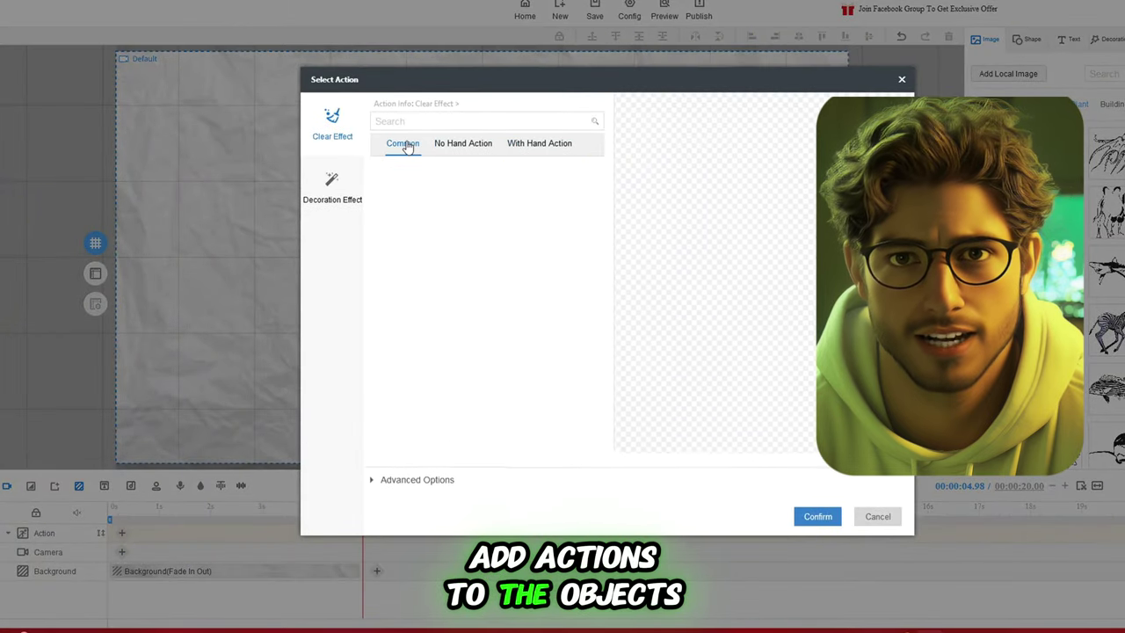
pyautogui.click(901, 81)
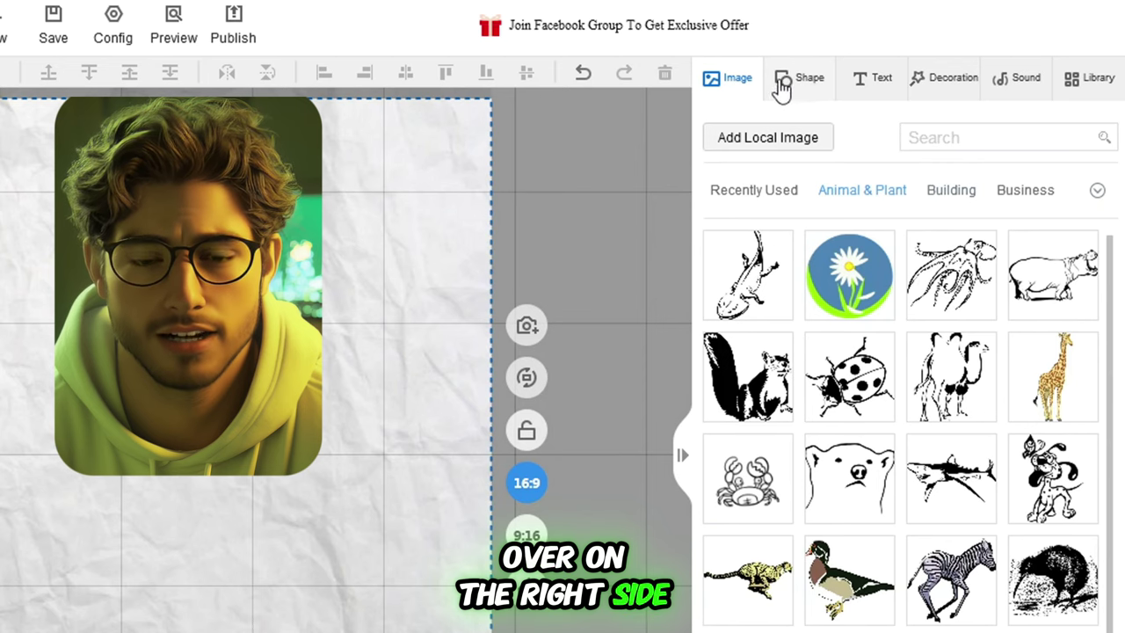
# Step: Browse the Shape, Text, Decoration, Sound and Library asset tabs
pyautogui.click(781, 84)
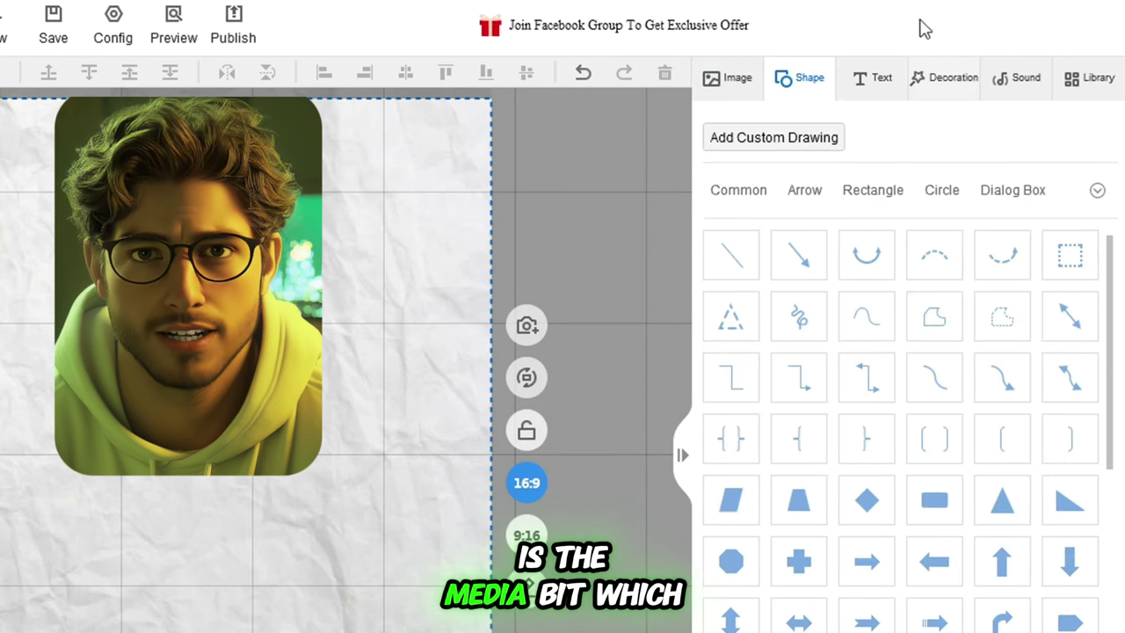
pyautogui.click(864, 86)
pyautogui.click(938, 77)
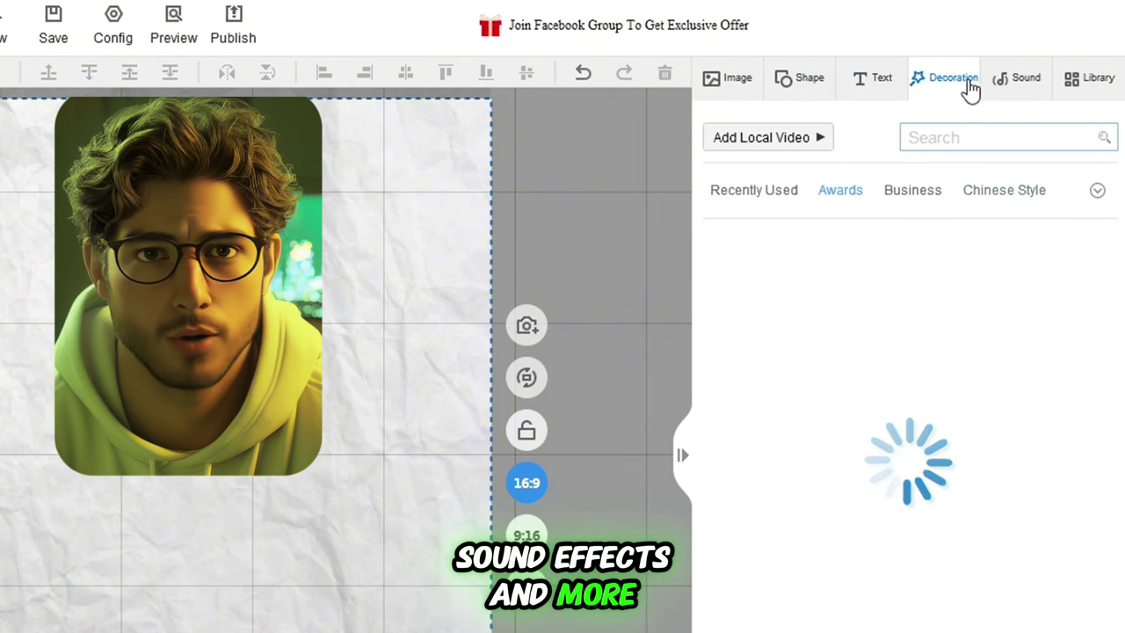
pyautogui.click(1015, 87)
pyautogui.click(1078, 98)
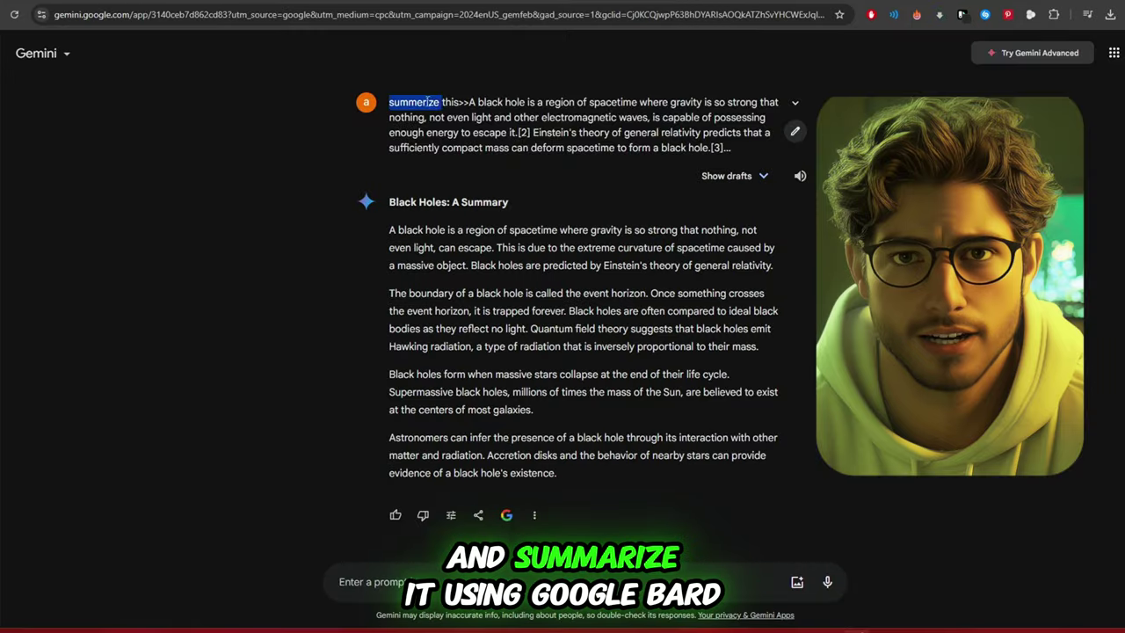
# Step: Select Gemini's black-hole summary text for copying
pyautogui.moveTo(390, 202); pyautogui.dragTo(567, 474)
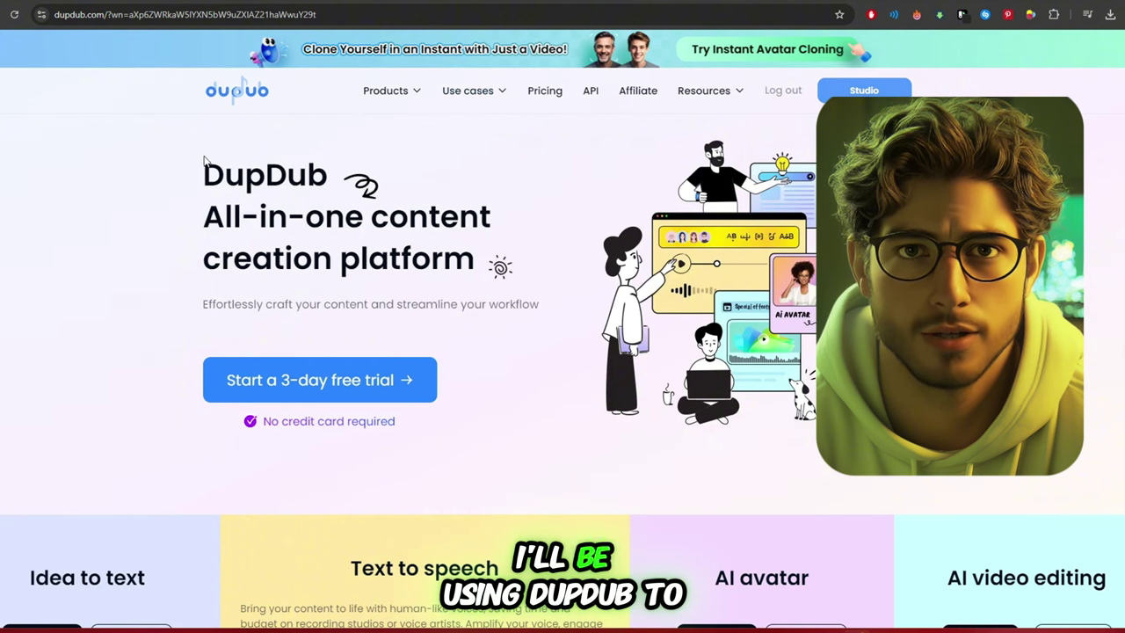
# Step: Create a new DupDub voiceover from Studio and select the full black-hole article in the Doc
pyautogui.doubleClick(225, 175)
pyautogui.click(88, 239)
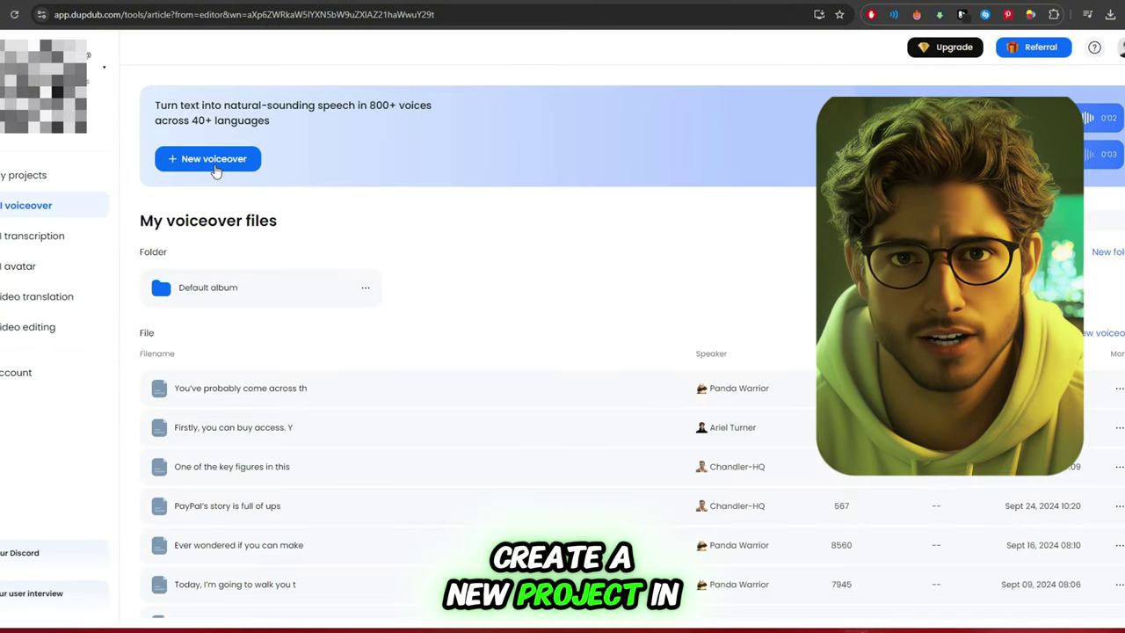
pyautogui.click(219, 167)
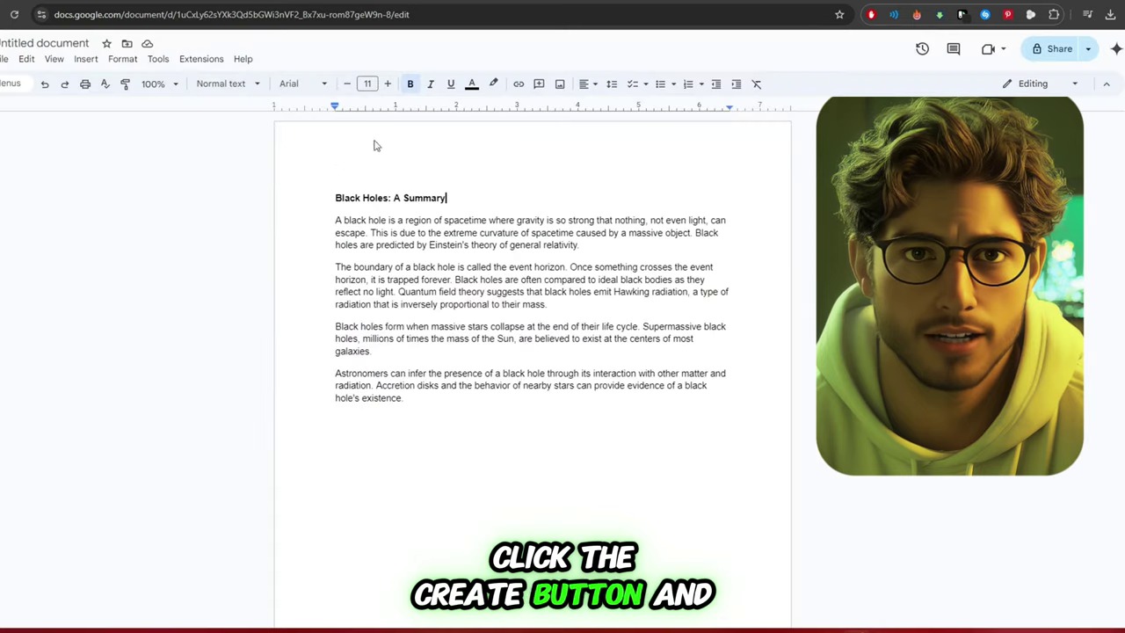
pyautogui.moveTo(374, 145); pyautogui.dragTo(444, 393)
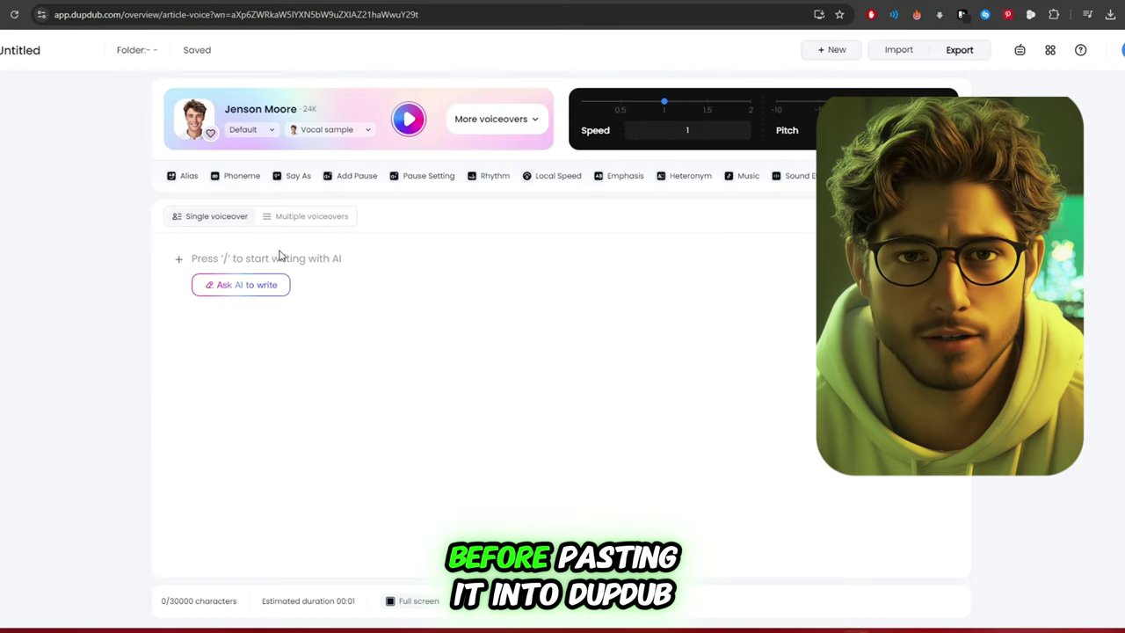
# Step: Paste the black-hole script into the voiceover and confirm Jenson Moore as the narrator
pyautogui.click(282, 262)
pyautogui.hotkey('ctrl', 'v')
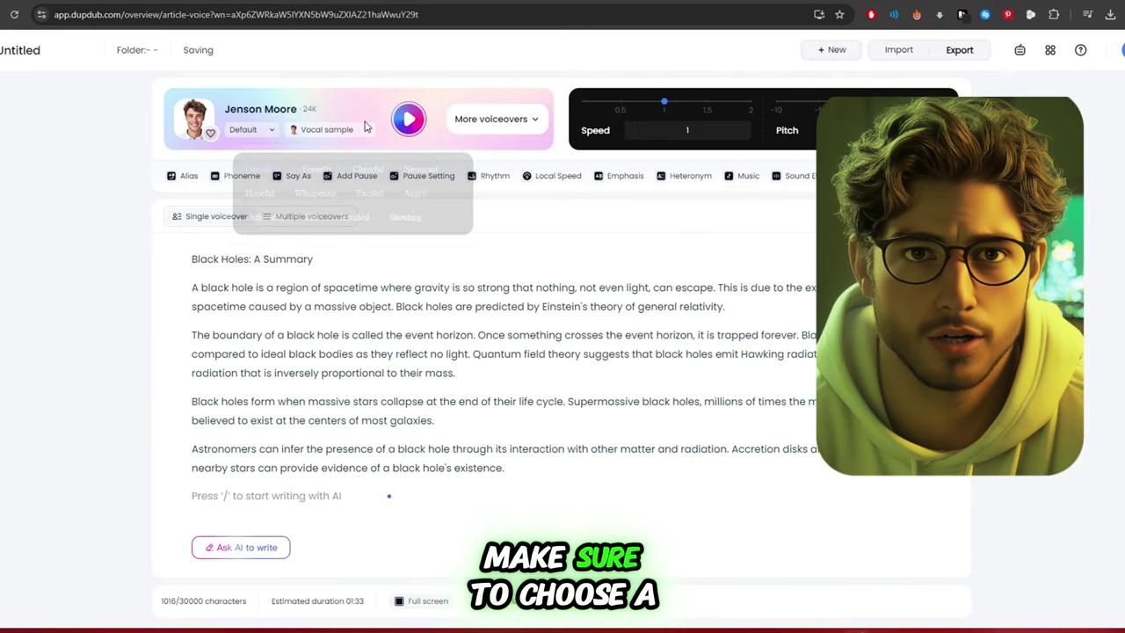
pyautogui.click(493, 119)
pyautogui.scroll(-3, 371, 393)
pyautogui.scroll(3, 363, 396)
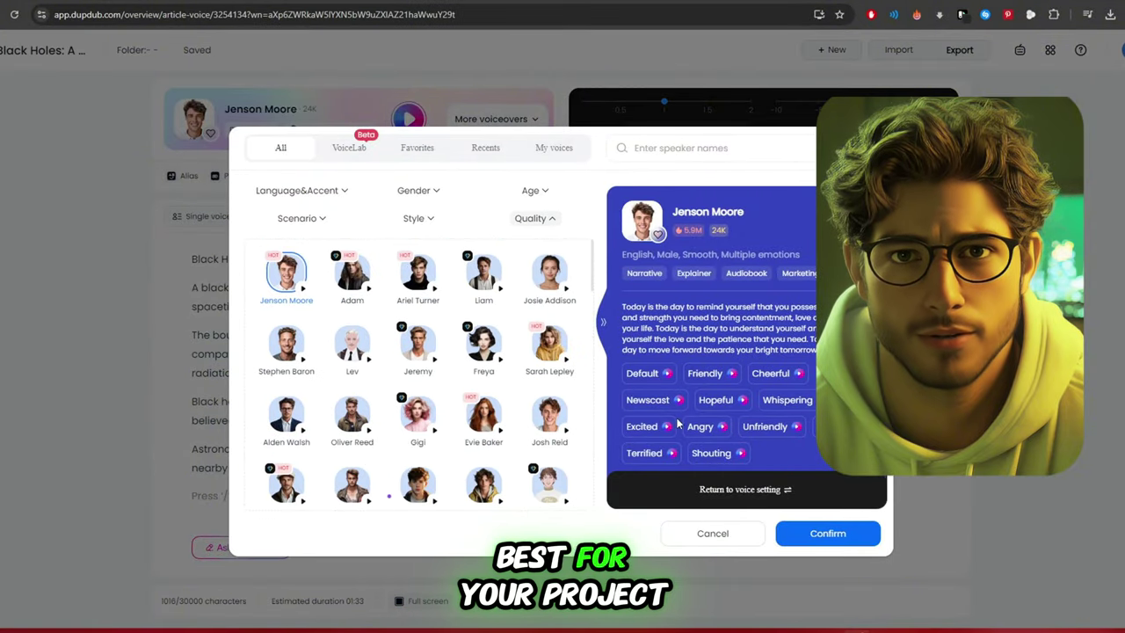
pyautogui.click(813, 536)
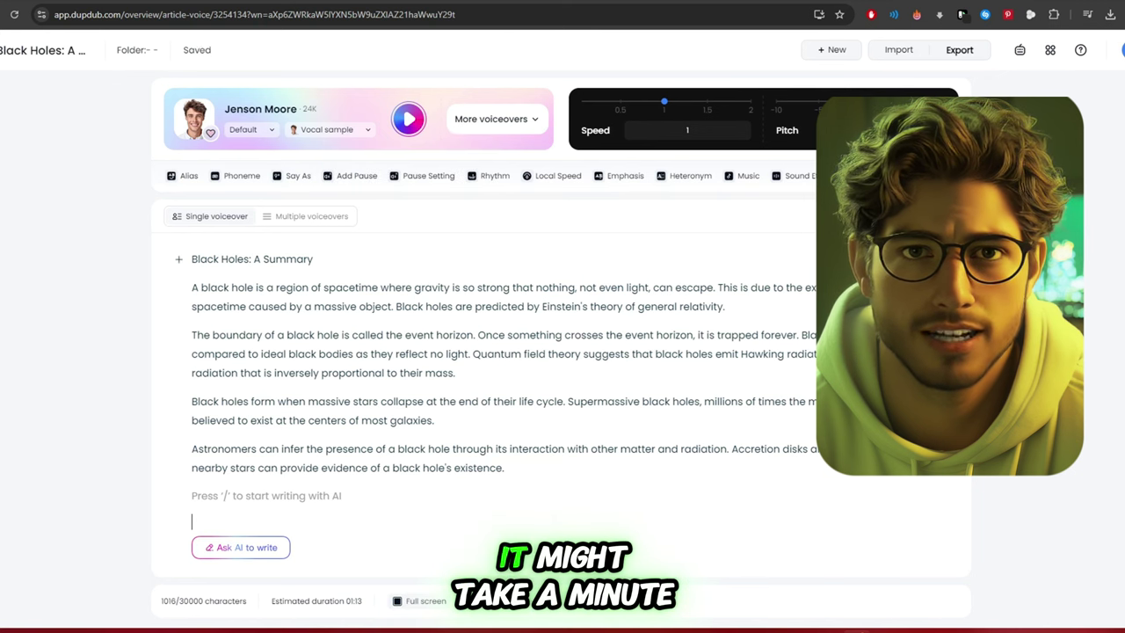
# Step: Export the voiceover as 'Black Holes_ A Summary.mp3' and add it to the whiteboard project
pyautogui.click(957, 50)
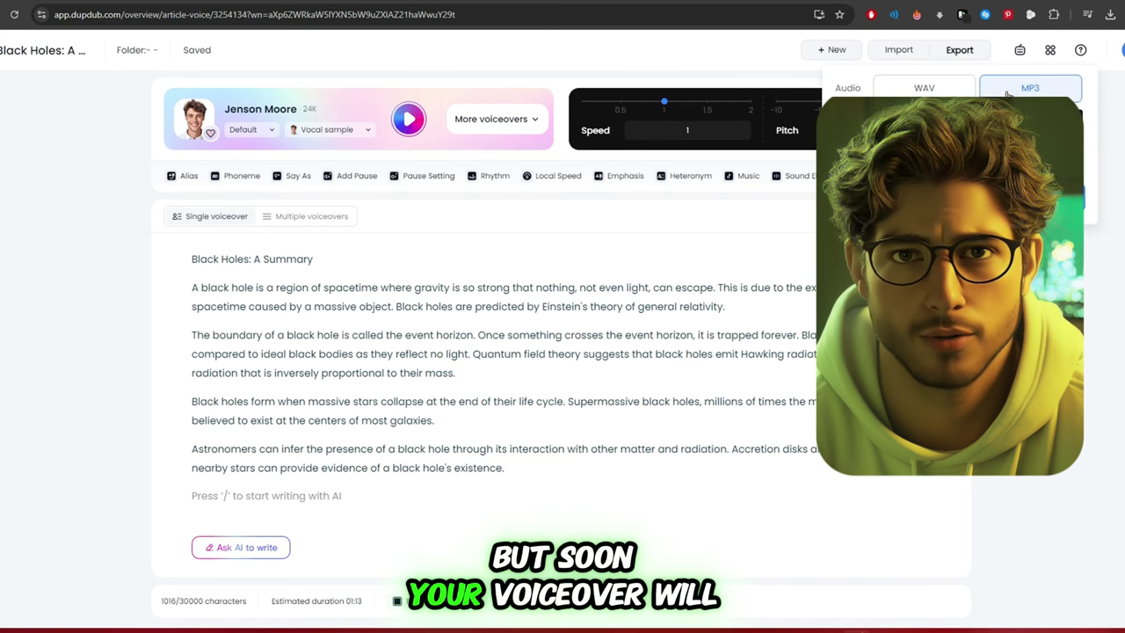
pyautogui.click(958, 200)
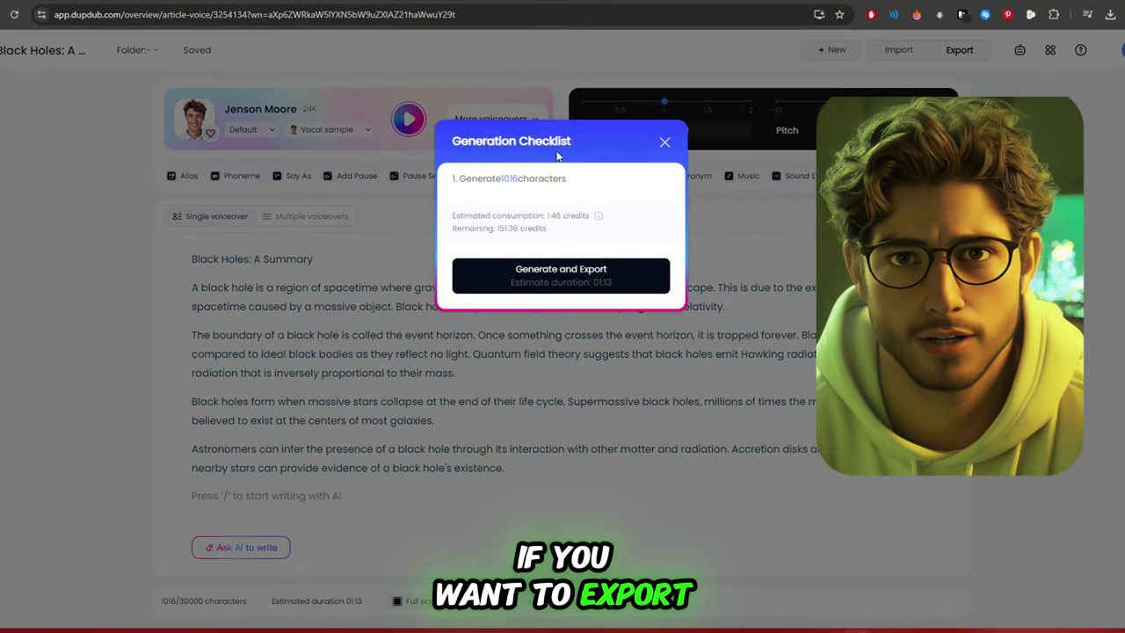
pyautogui.click(540, 274)
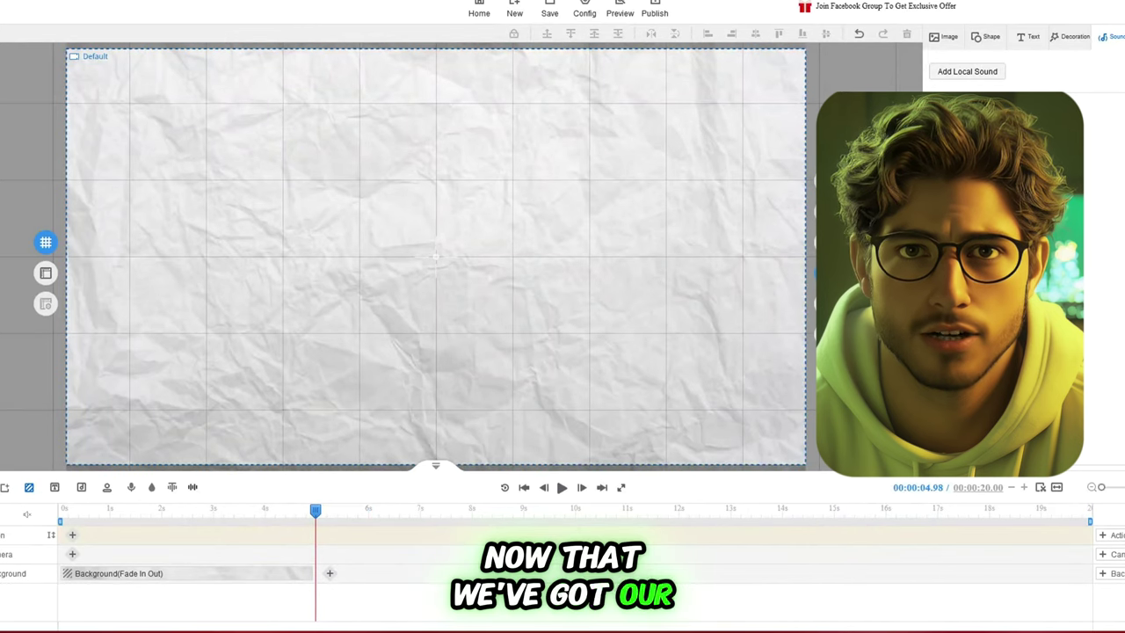
pyautogui.click(956, 73)
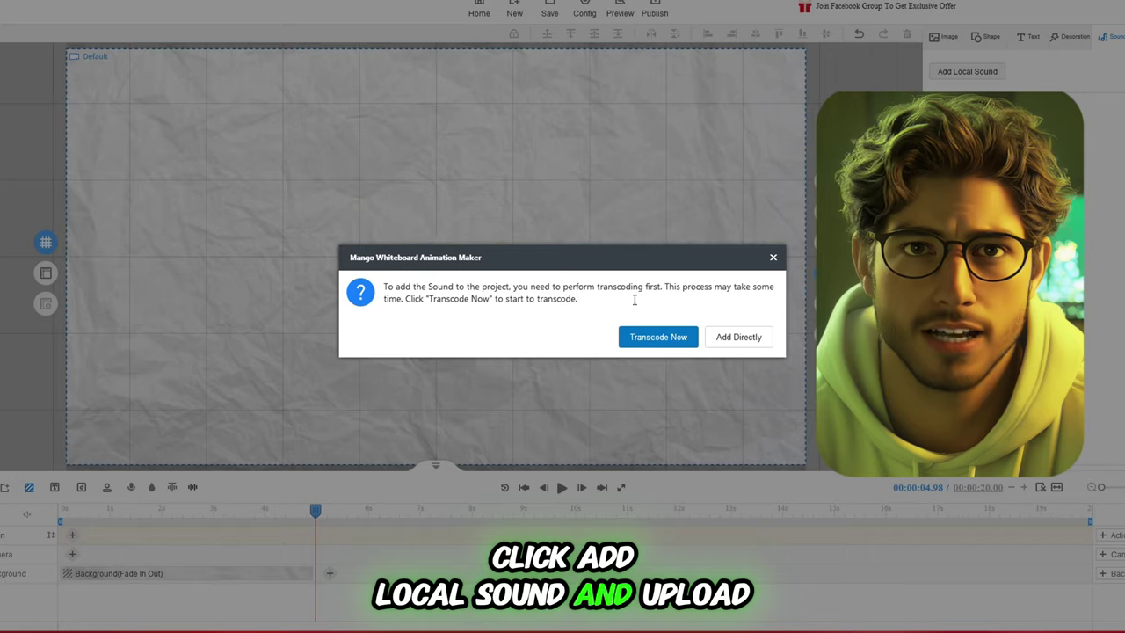
# Step: Transcode the voiceover onto the timeline and place an enlarged grey-haired Business Man on the left
pyautogui.click(657, 337)
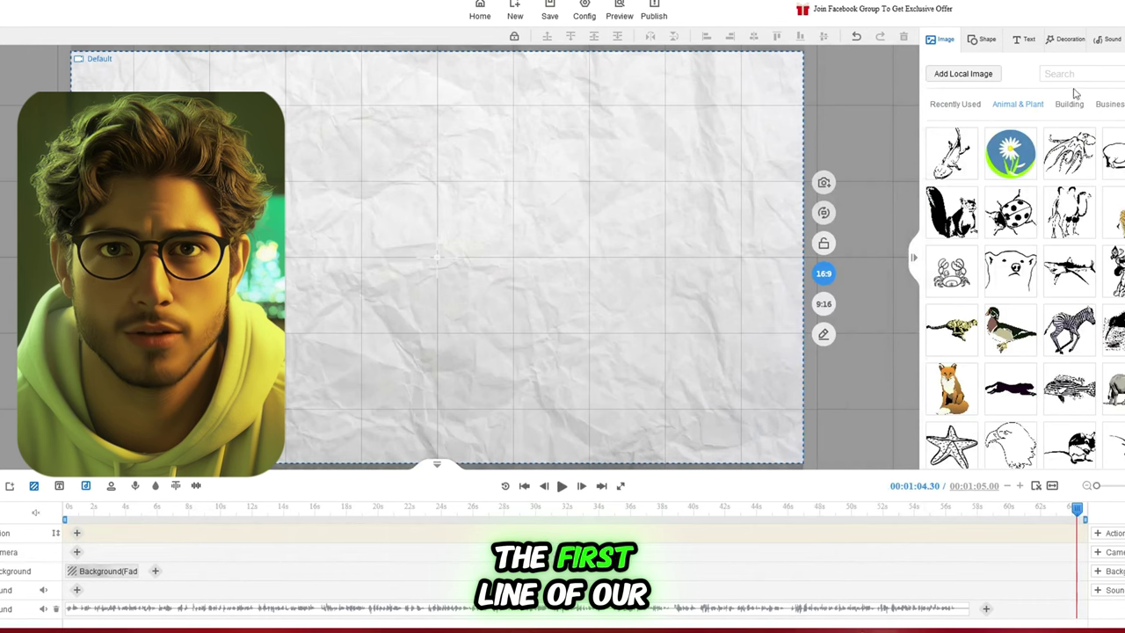
pyautogui.click(1109, 104)
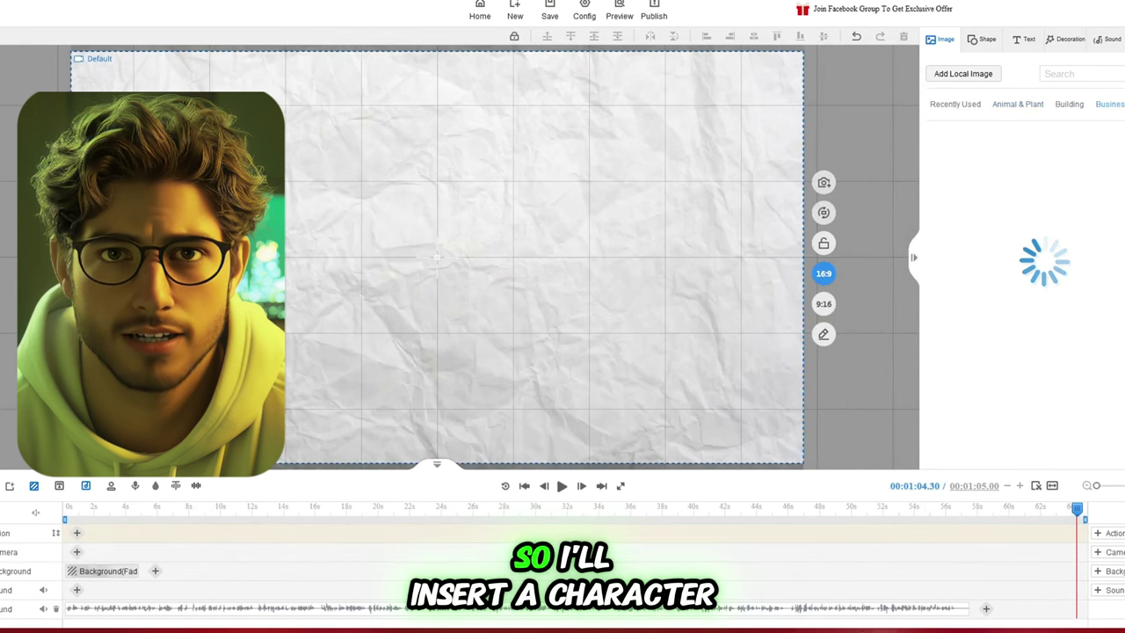
pyautogui.click(1017, 129)
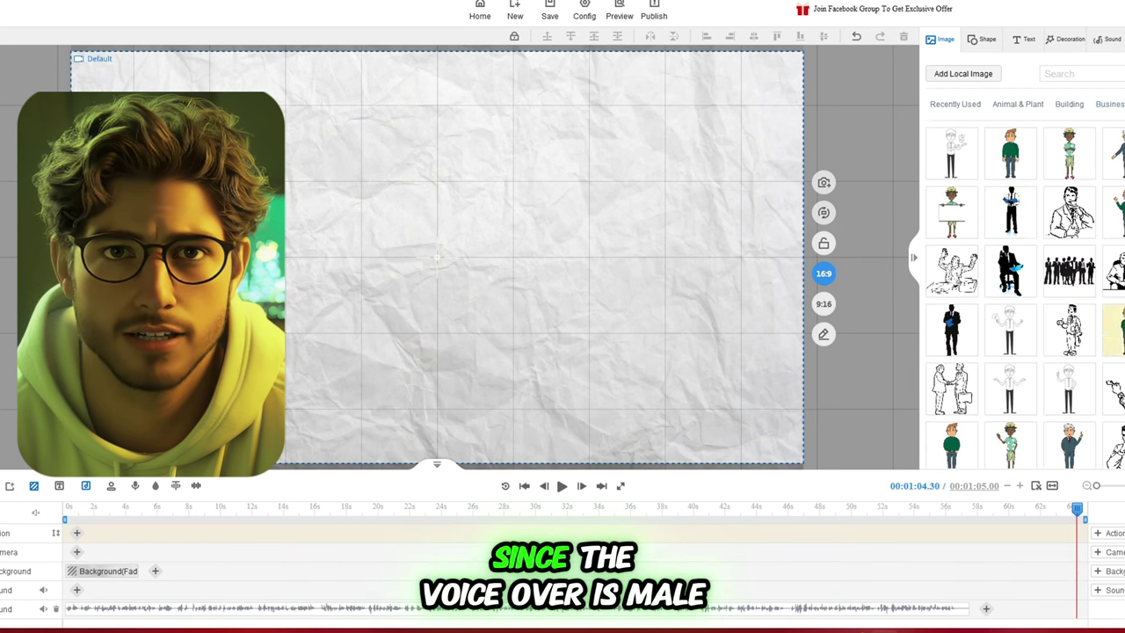
pyautogui.click(1069, 443)
pyautogui.moveTo(713, 327); pyautogui.dragTo(184, 255)
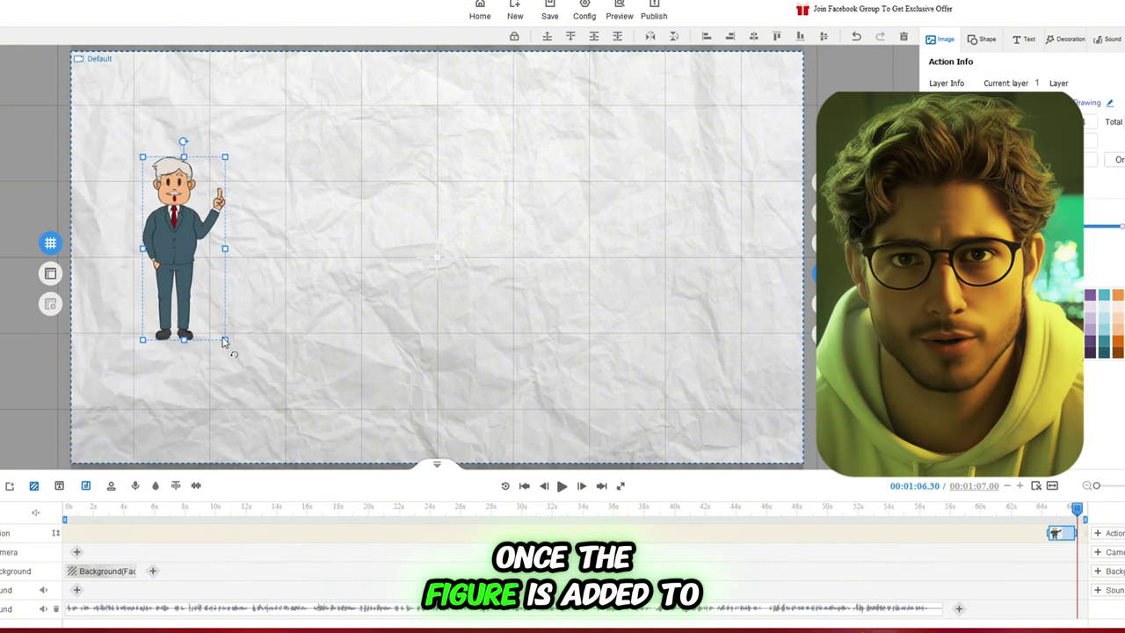
pyautogui.moveTo(224, 341); pyautogui.dragTo(306, 462)
pyautogui.moveTo(211, 361); pyautogui.dragTo(161, 331)
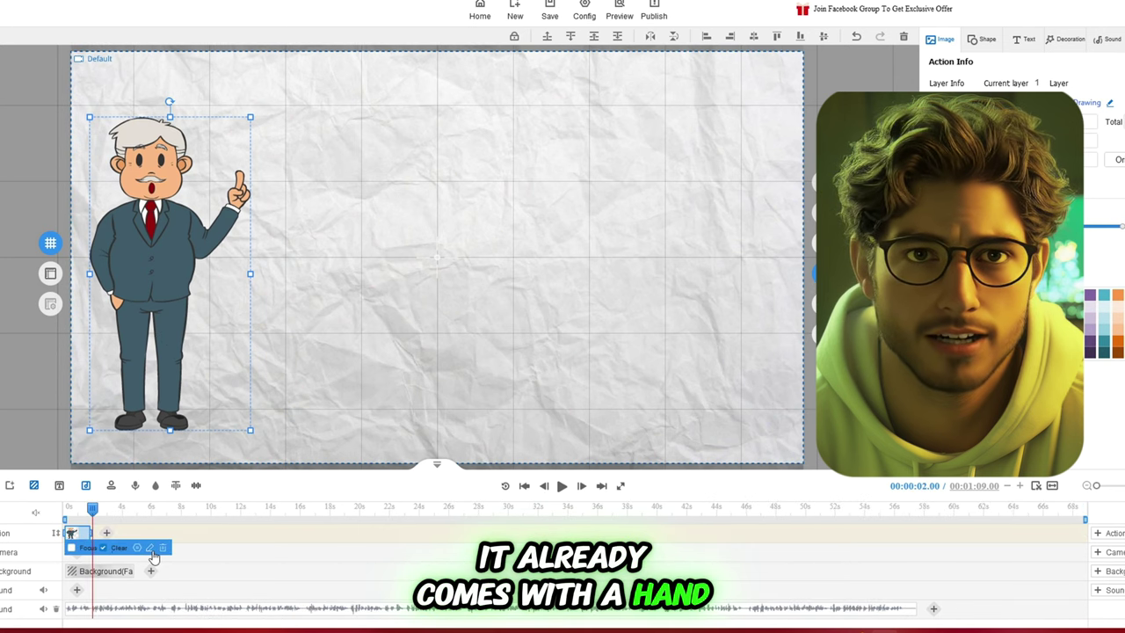
# Step: Set the businessman's entrance animation Hand Type to none and apply it
pyautogui.click(149, 548)
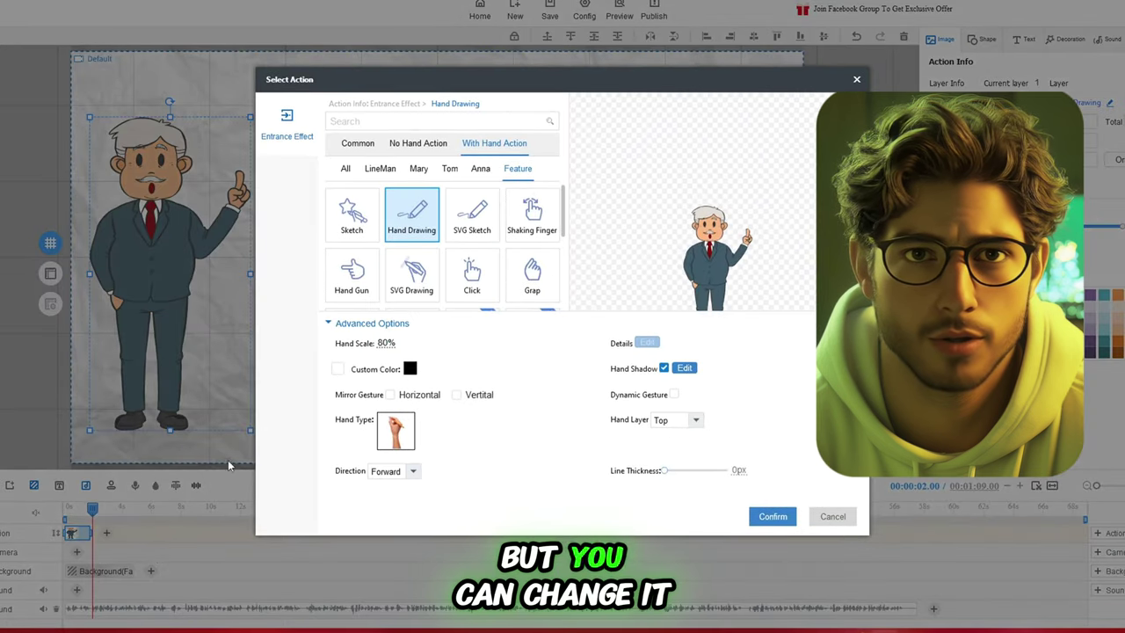
pyautogui.click(395, 432)
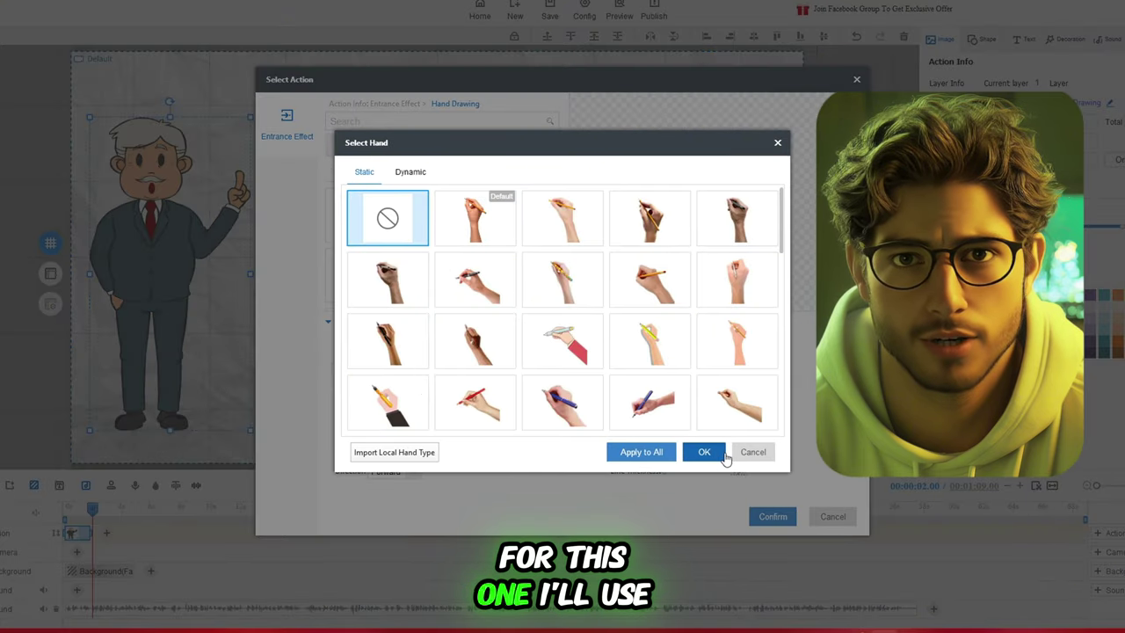
pyautogui.click(720, 452)
pyautogui.click(778, 510)
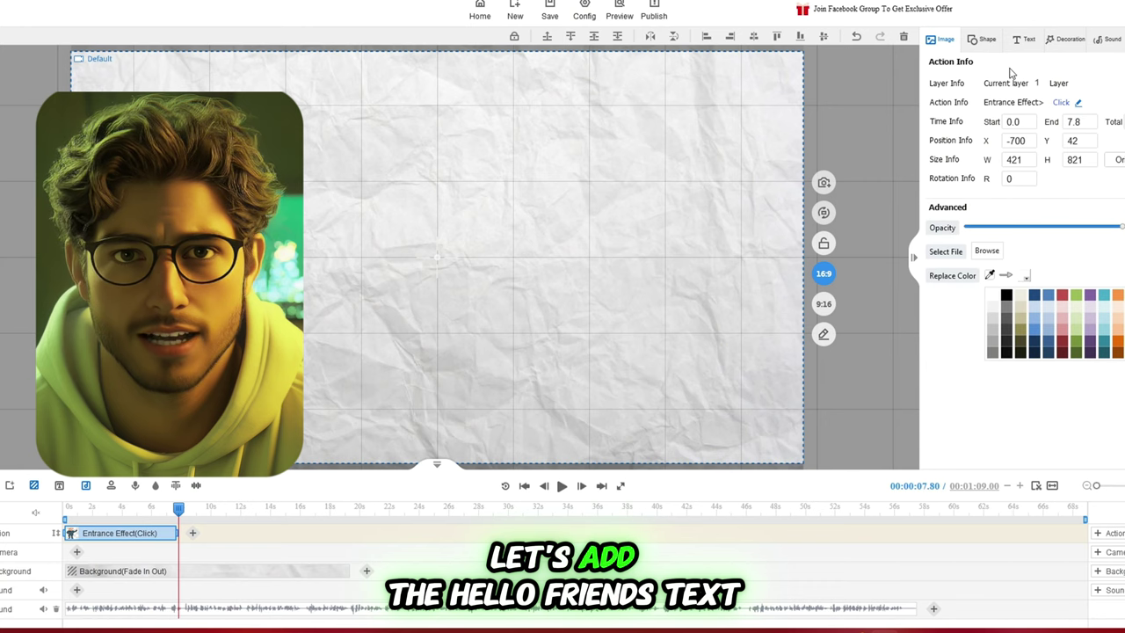
# Step: Add a text box reading 'HELLO FRIENDS', moved to the top of the canvas and enlarged
pyautogui.click(1024, 39)
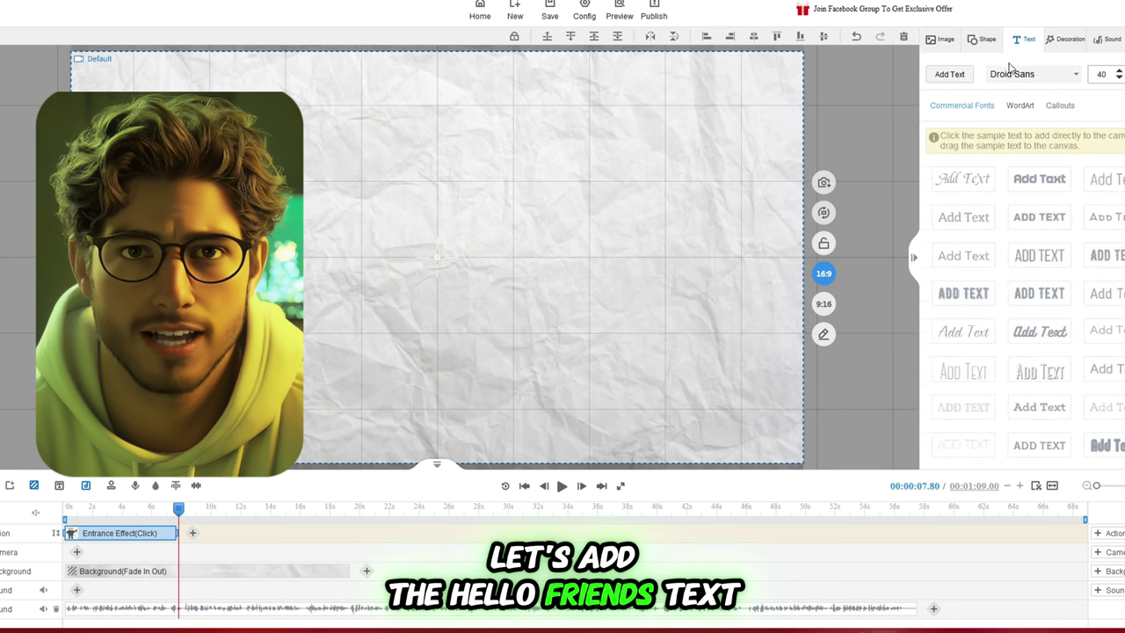
pyautogui.moveTo(1102, 255); pyautogui.dragTo(191, 533)
pyautogui.doubleClick(417, 259)
pyautogui.write('HELLO FRIENDS')
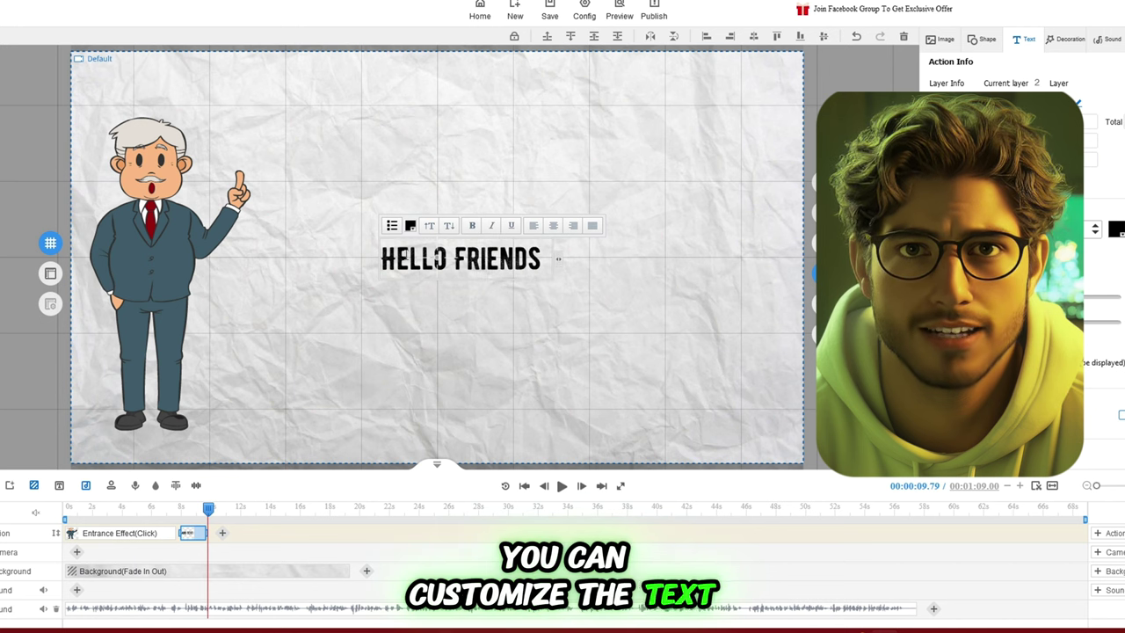
pyautogui.moveTo(413, 253); pyautogui.dragTo(304, 134)
pyautogui.moveTo(427, 145); pyautogui.dragTo(443, 159)
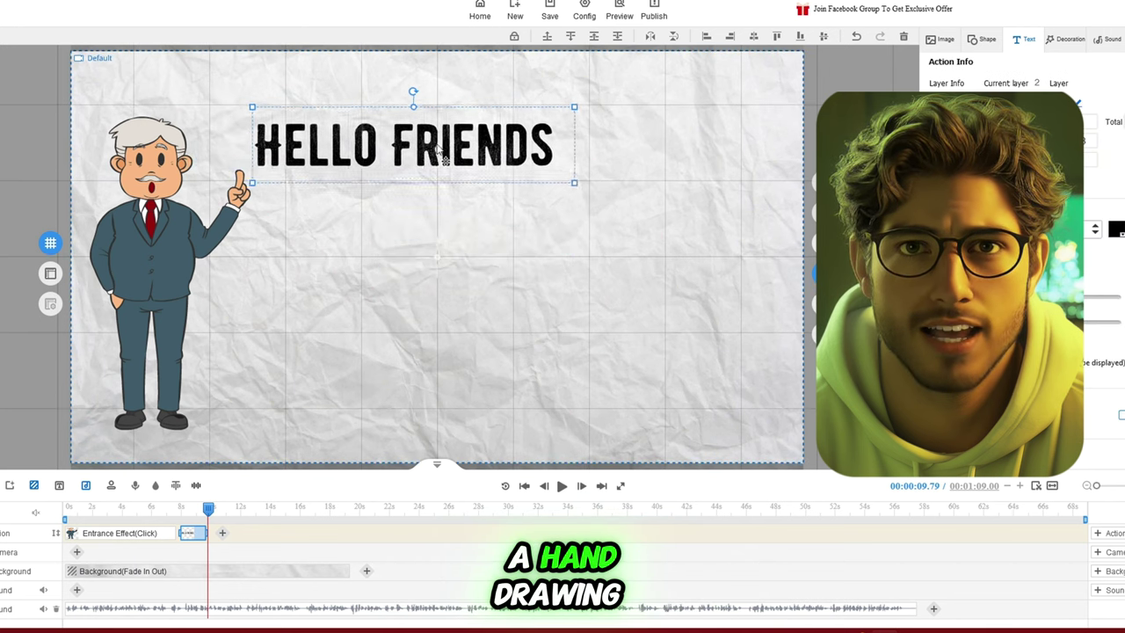